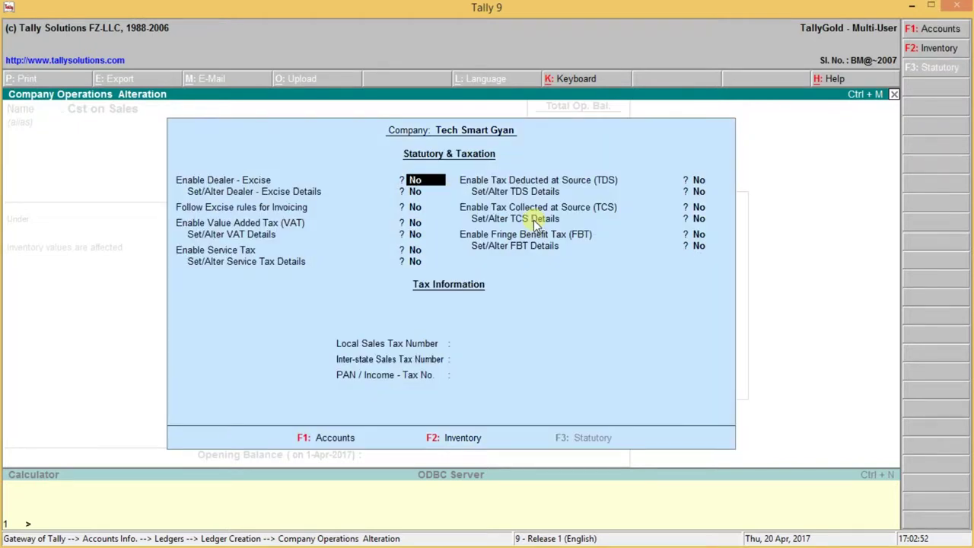
Step: Turn on VAT with state Madhya Pradesh, Regular dealer type, applicable from 1-4-2017
key(Down)
key(Down)
key(Up)
key(Up)
key(Down)
key(Down)
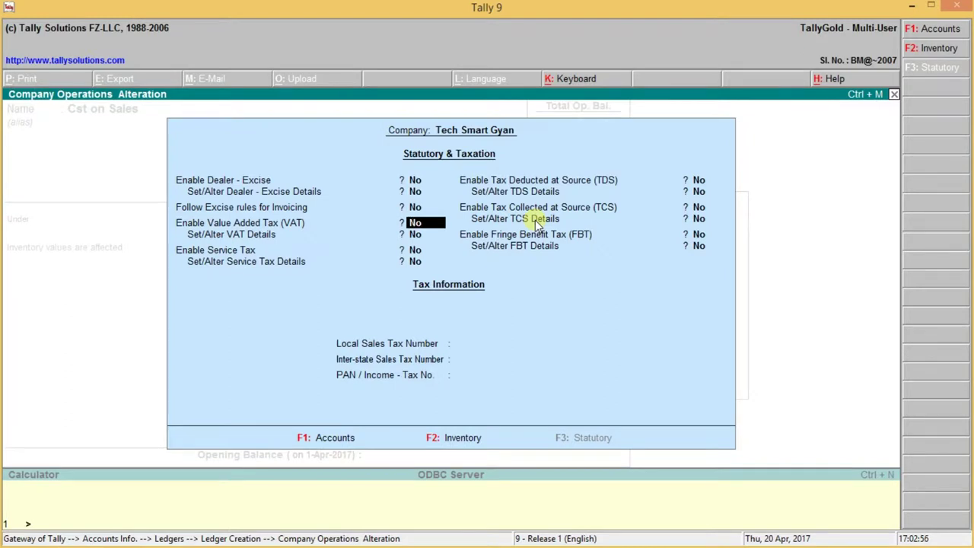
text(y)
key(Return)
text(y)
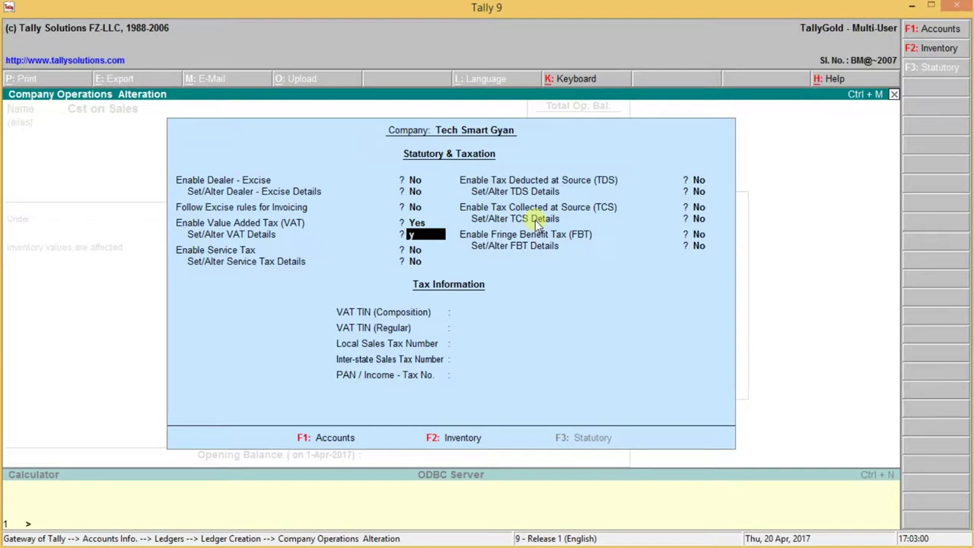
key(Return)
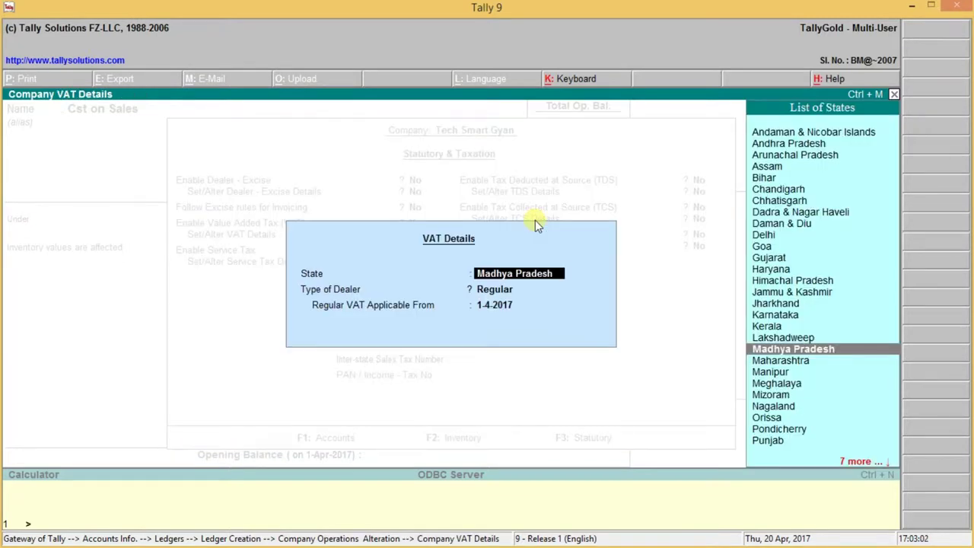
key(Return)
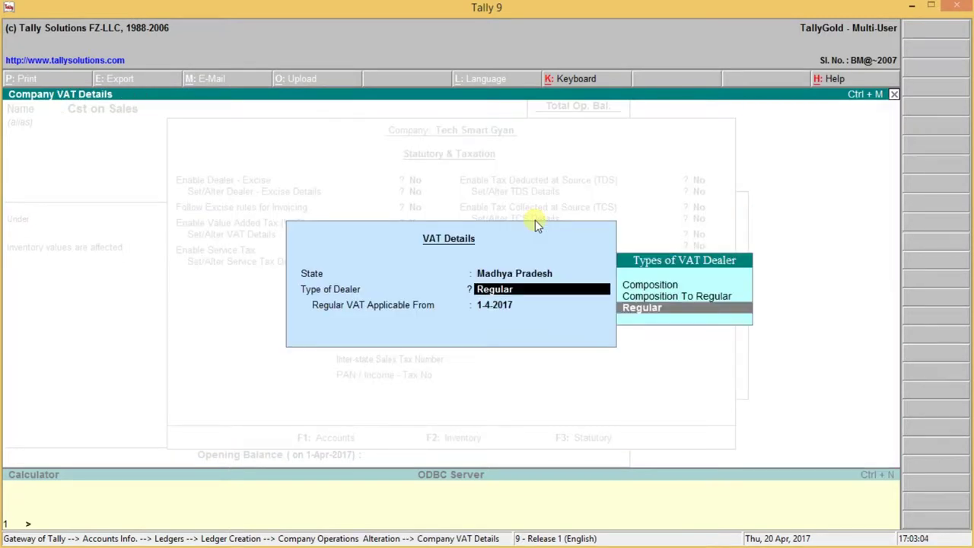
key(Return)
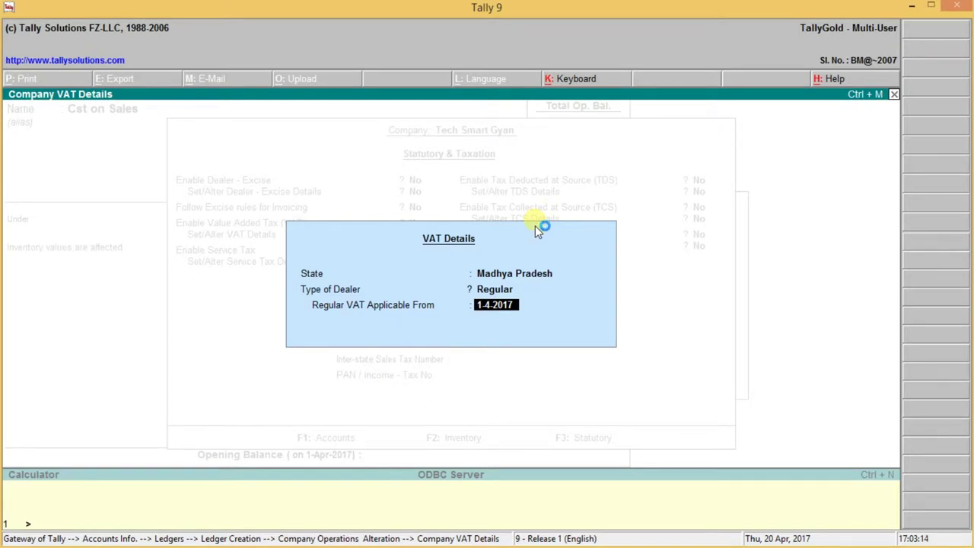
key(Return)
key(Return)
key(Return)
key(Return)
key(Return)
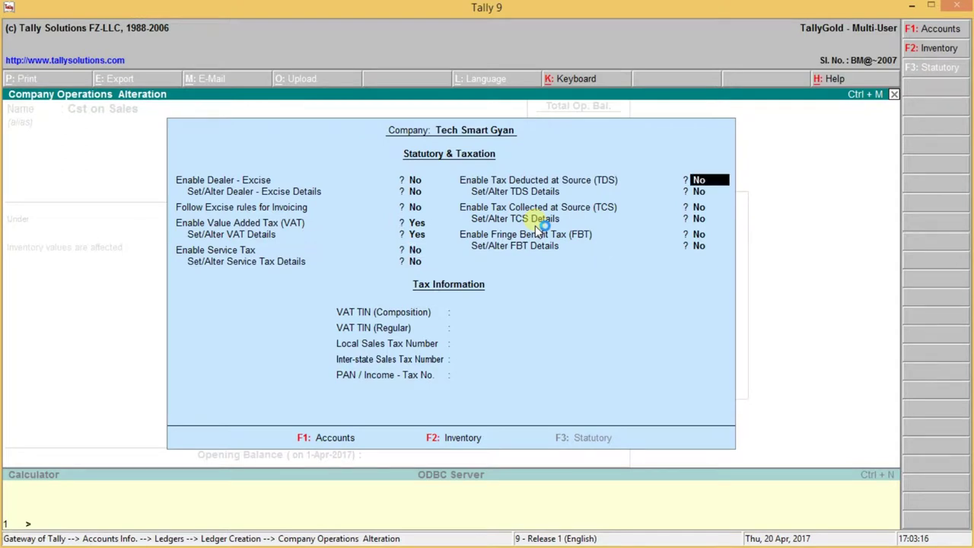
Step: Enter the company's VAT TIN, inter-state sales tax number and PAN, then accept the settings
key(Return)
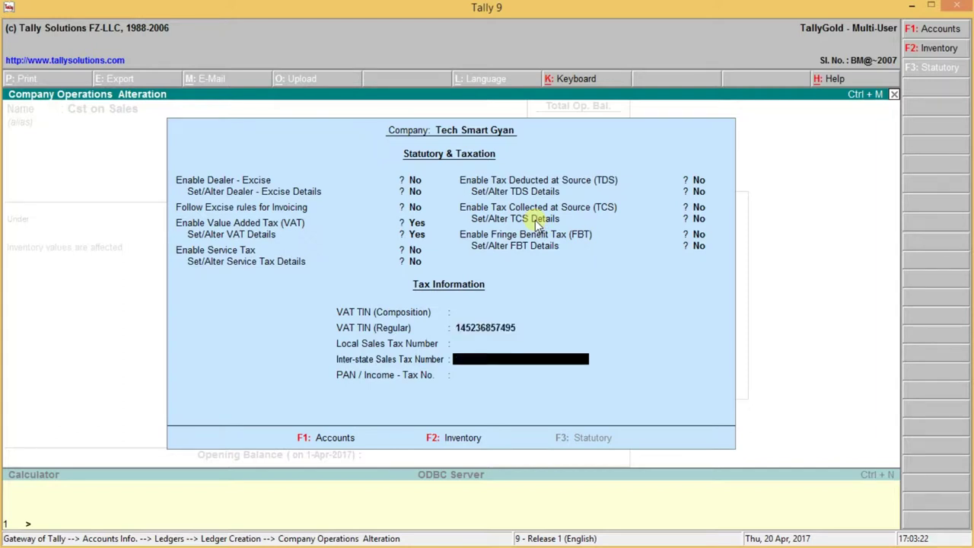
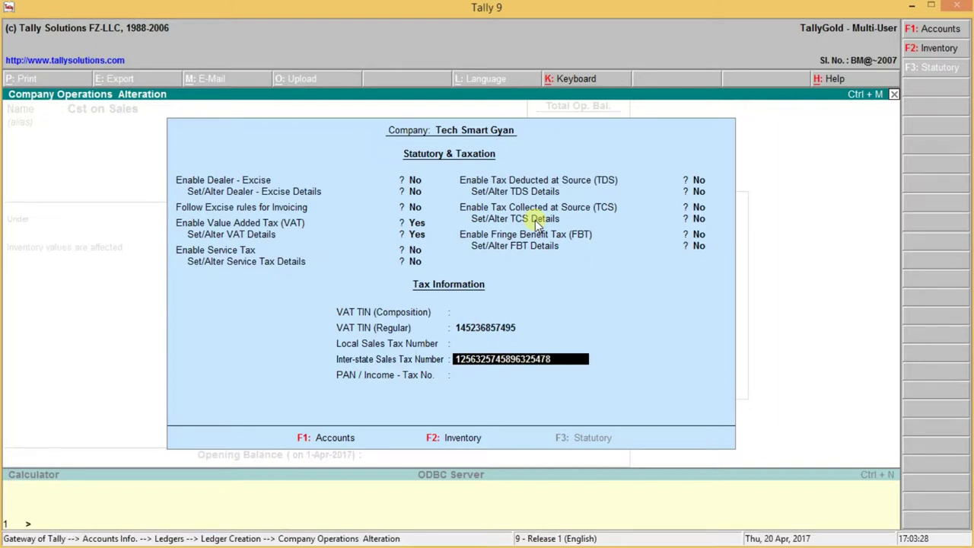
key(BackSpace)
key(BackSpace)
key(BackSpace)
key(BackSpace)
key(BackSpace)
key(BackSpace)
key(BackSpace)
key(Return)
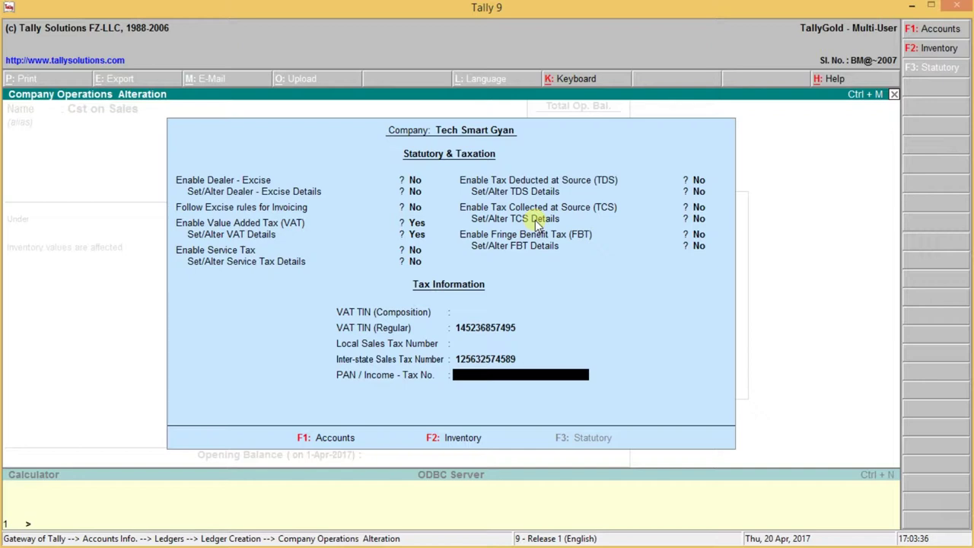
key(Return)
click(546, 231)
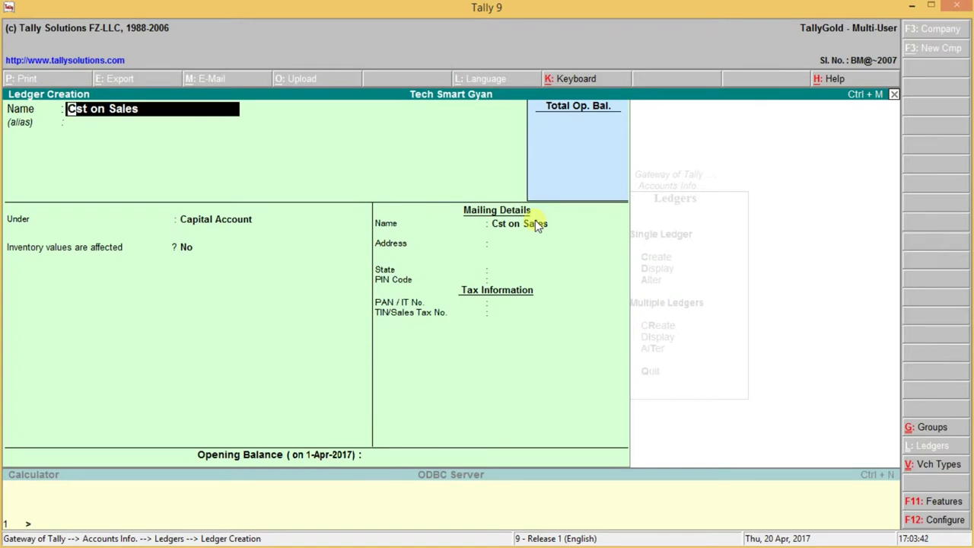
Step: Place the Cst on Sales ledger under Duties & Taxes with CST as the duty type
key(Return)
key(Return)
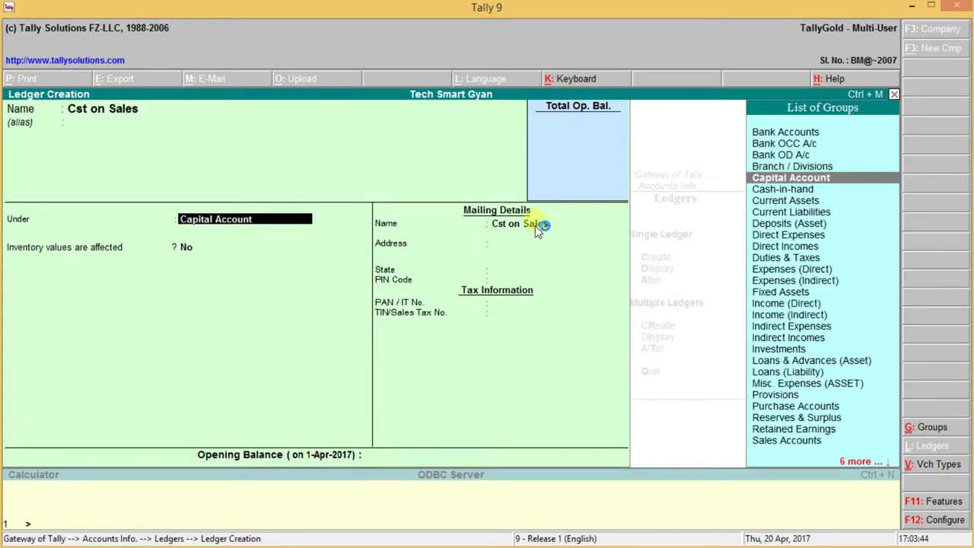
key(Down)
key(Down)
key(Down)
key(Down)
key(Down)
key(Down)
key(Down)
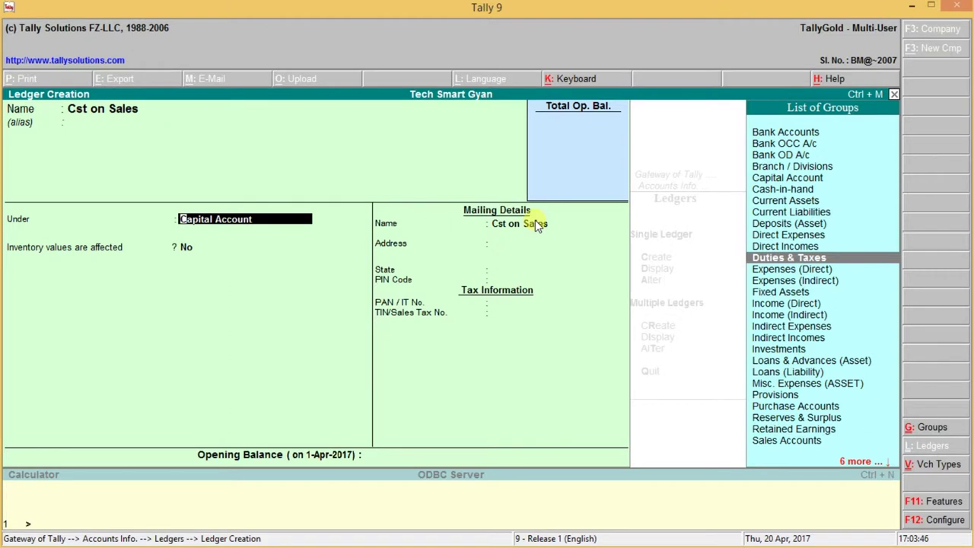
key(Return)
key(Up)
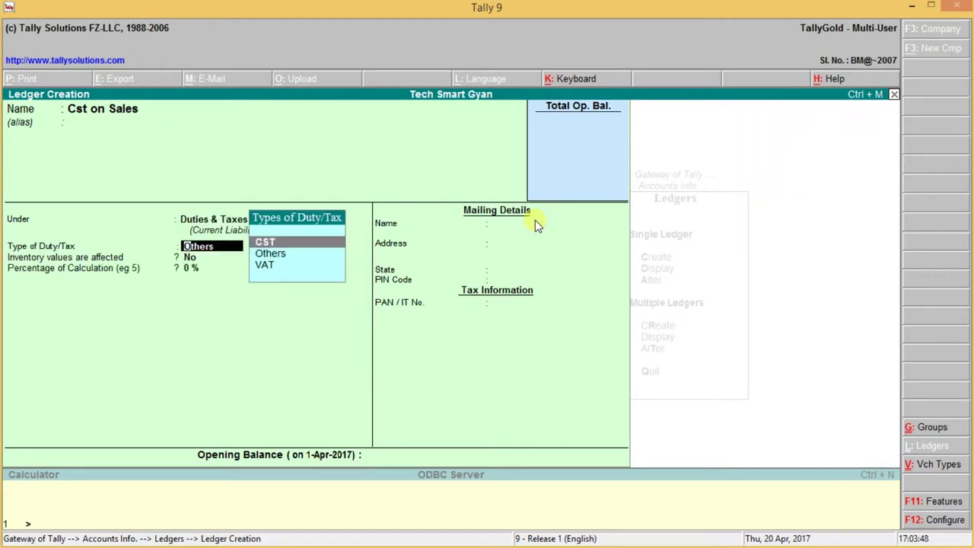
key(Return)
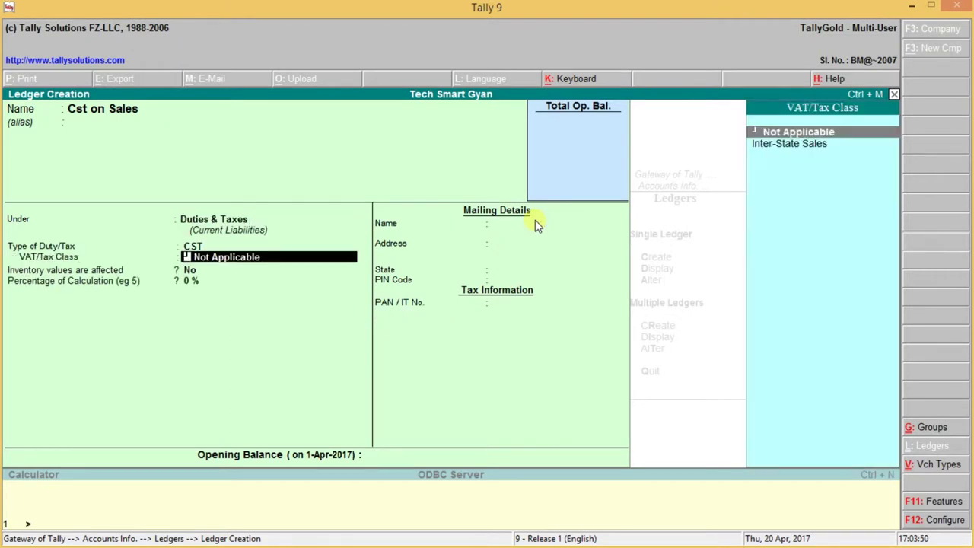
Step: Set tax class Inter-State Sales, 2% rate, On Total Sales method, and save the ledger
key(Down)
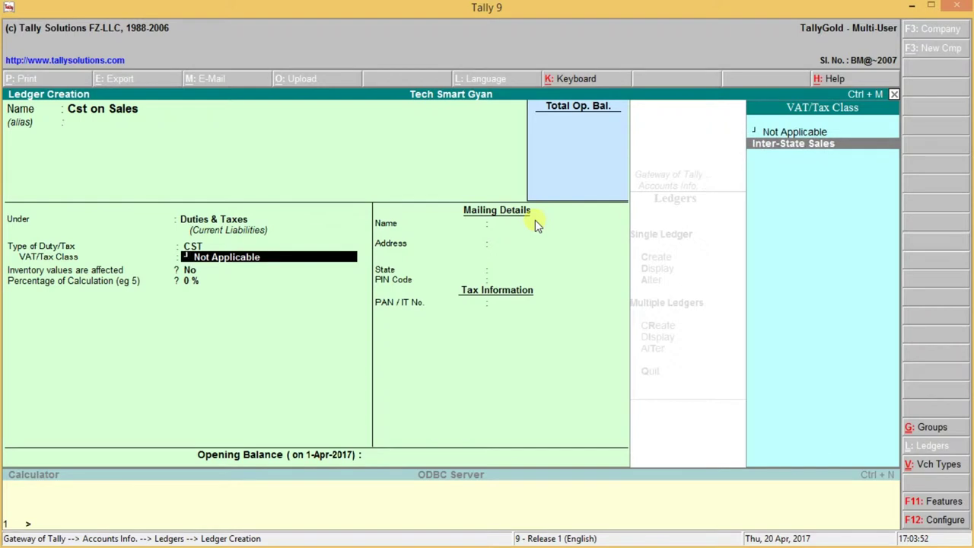
key(Up)
key(Down)
key(Return)
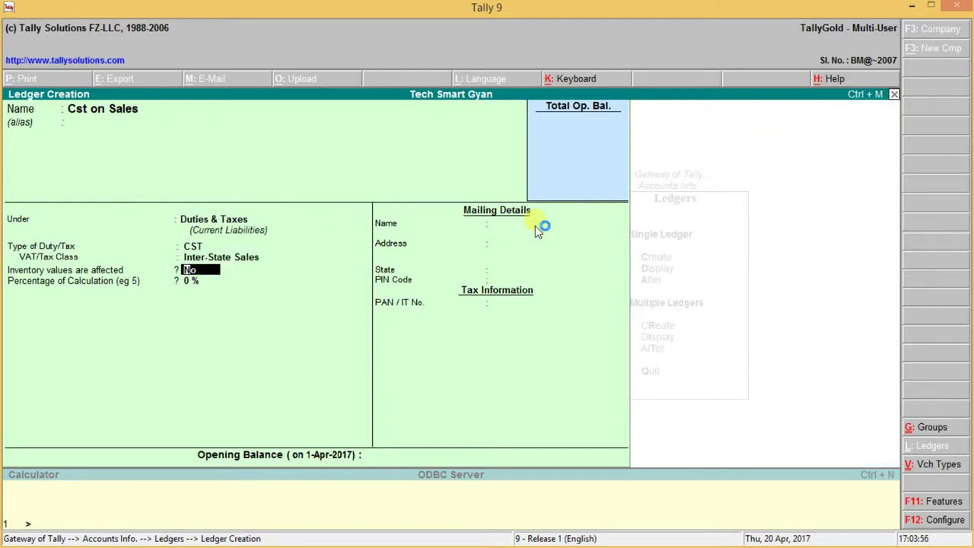
key(Return)
text(2.)
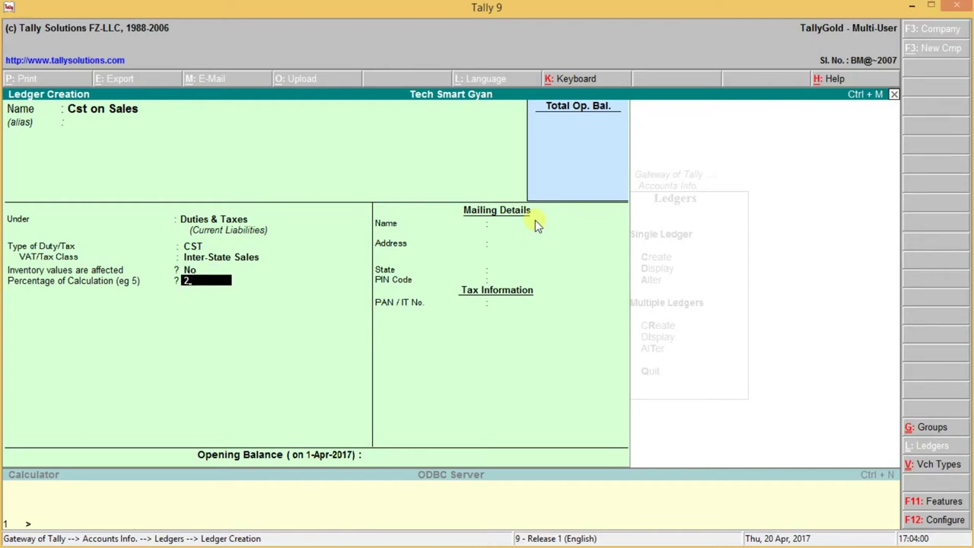
key(Return)
key(Down)
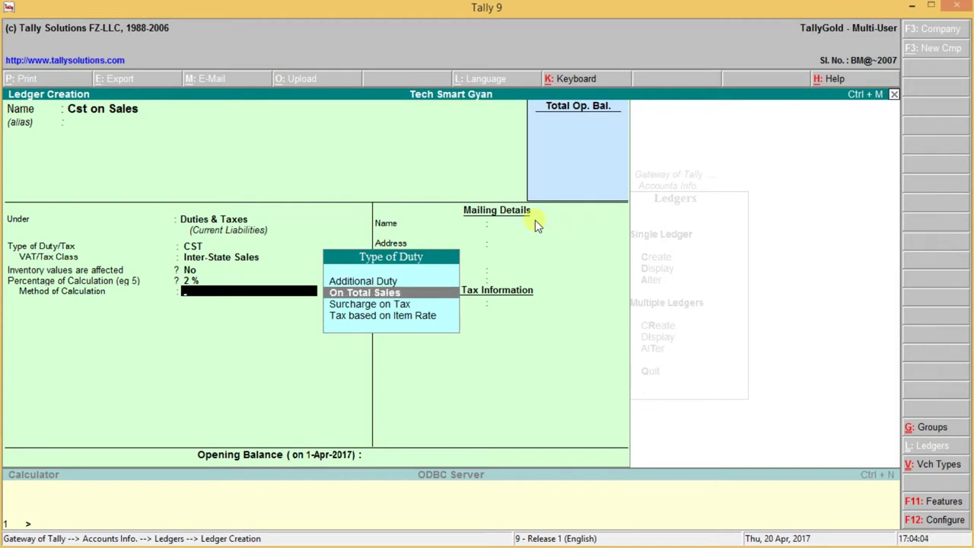
key(Return)
key(Return)
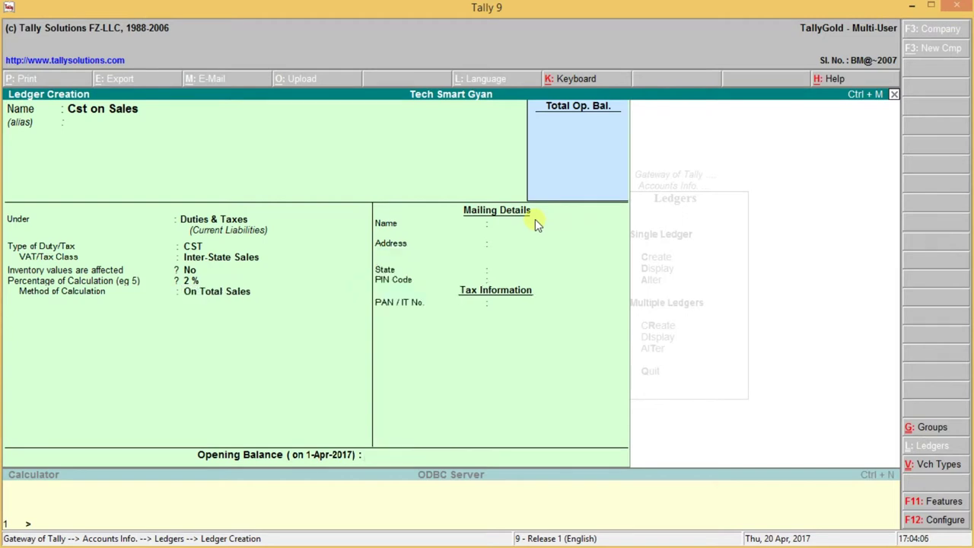
key(Return)
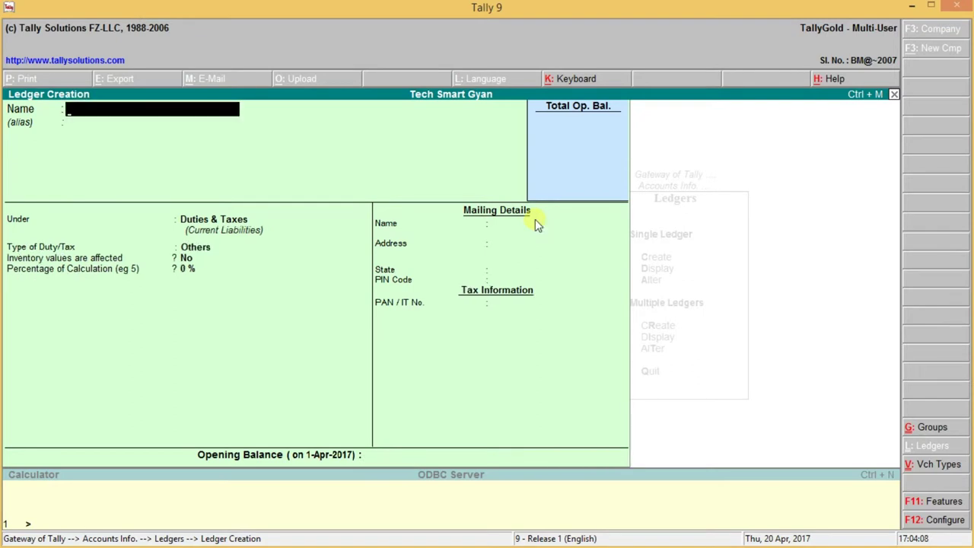
Step: Name the new ledger 'Inter State Sales'
text(Interstate)
key(BackSpace)
key(BackSpace)
key(BackSpace)
key(BackSpace)
key(BackSpace)
text(Stt)
key(BackSpace)
text(atte)
key(BackSpace)
key(BackSpace)
text(e Sal)
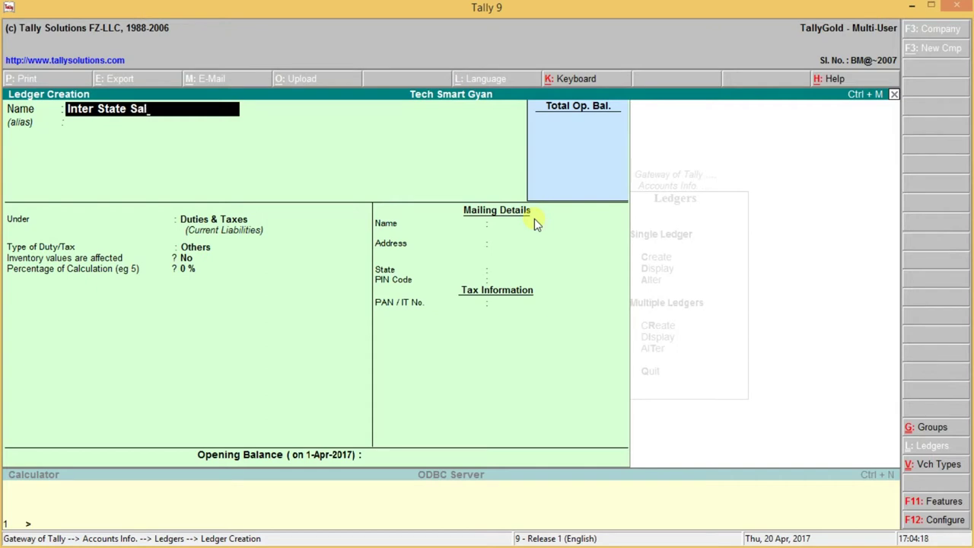
text(es)
key(Return)
key(Return)
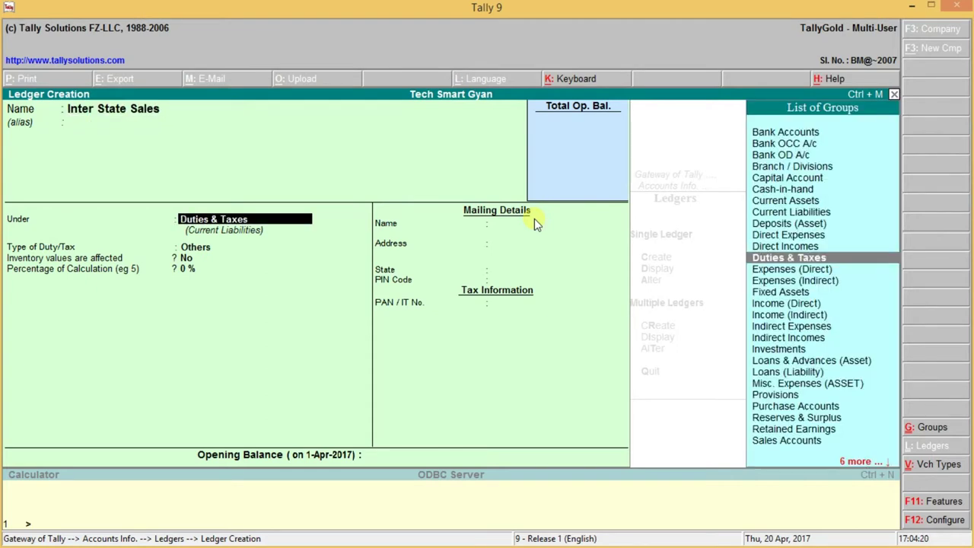
Step: Put it under Sales Accounts, used in VAT returns as Inter-State Sales, and save it
text(Sa)
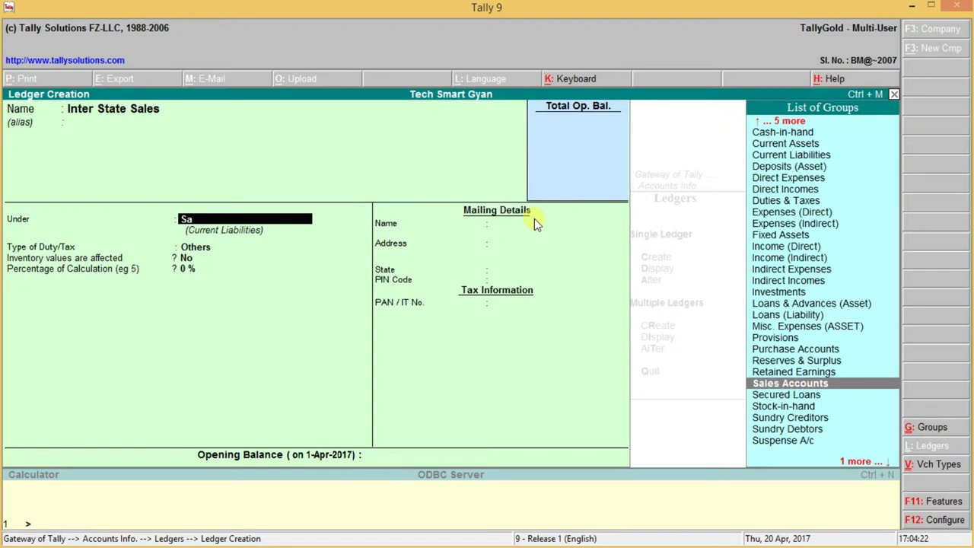
key(Return)
key(Return)
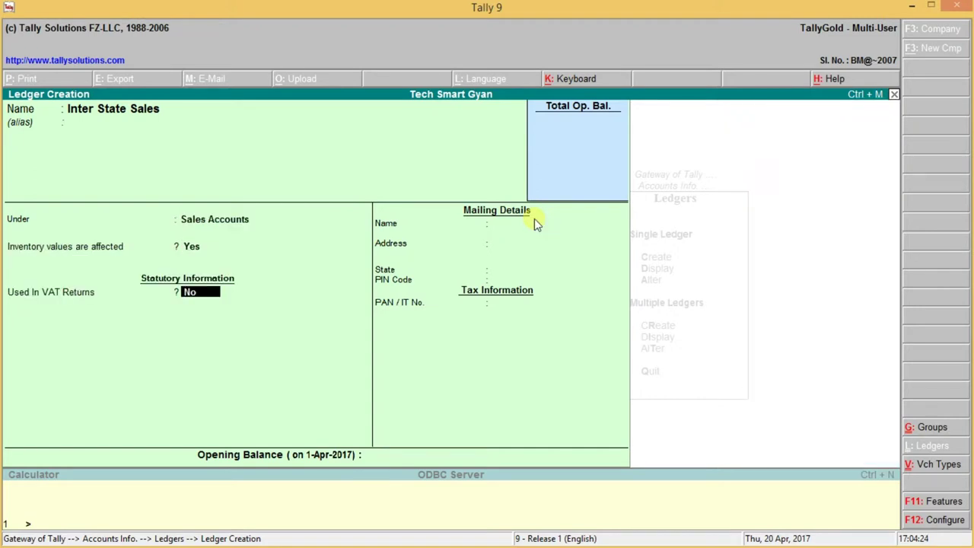
key(y)
key(Return)
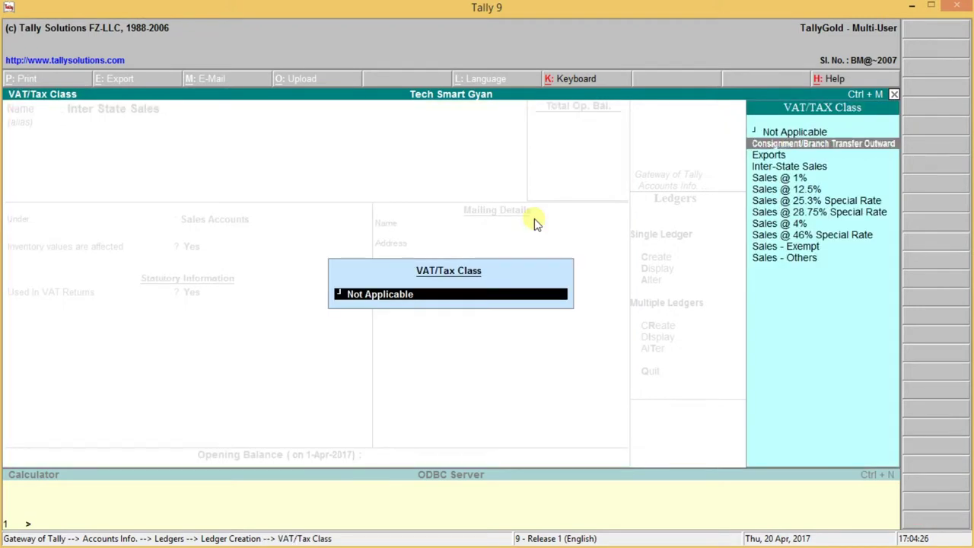
key(Down)
key(Down)
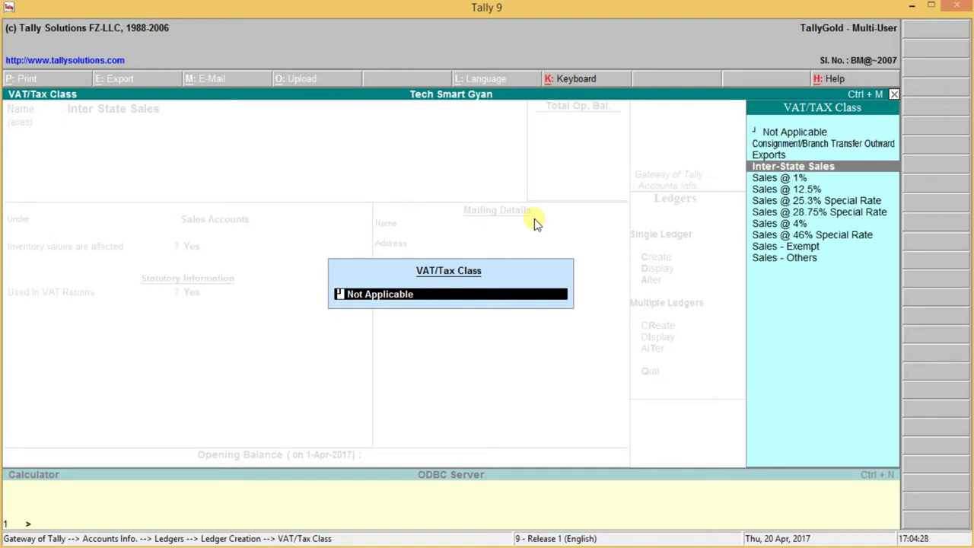
key(Return)
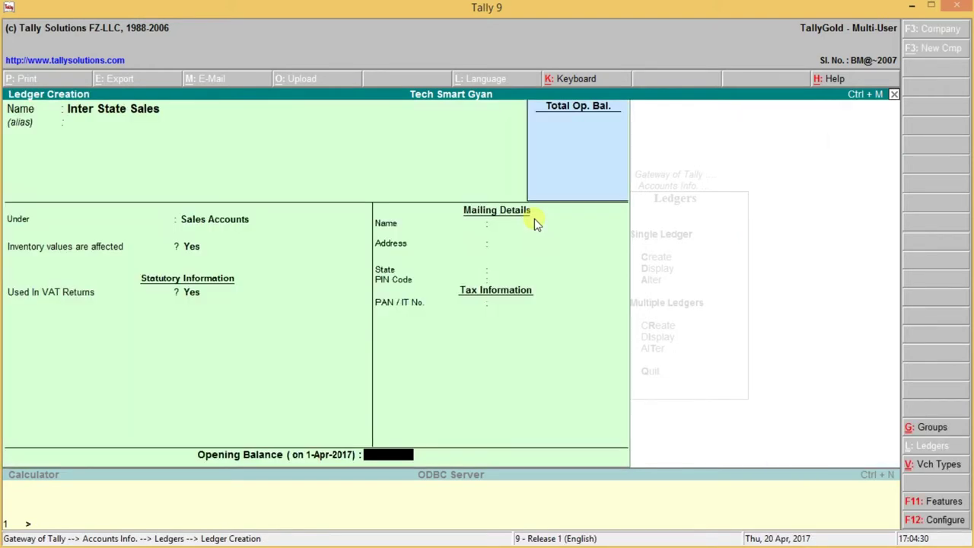
key(ctrl+a)
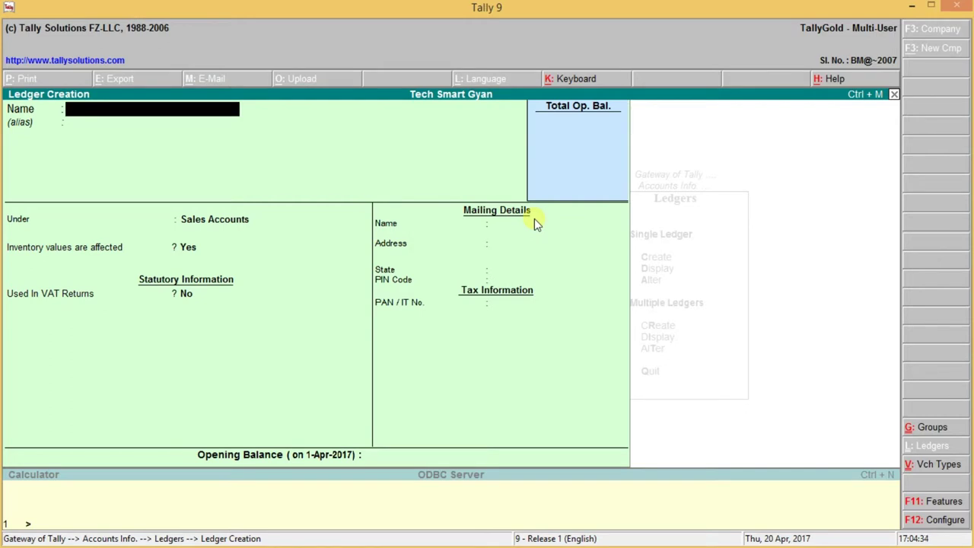
Step: Create a ledger named 'S.K. Ltd' under Sundry Debtors
text(S.K. Ltd)
key(Return)
key(Return)
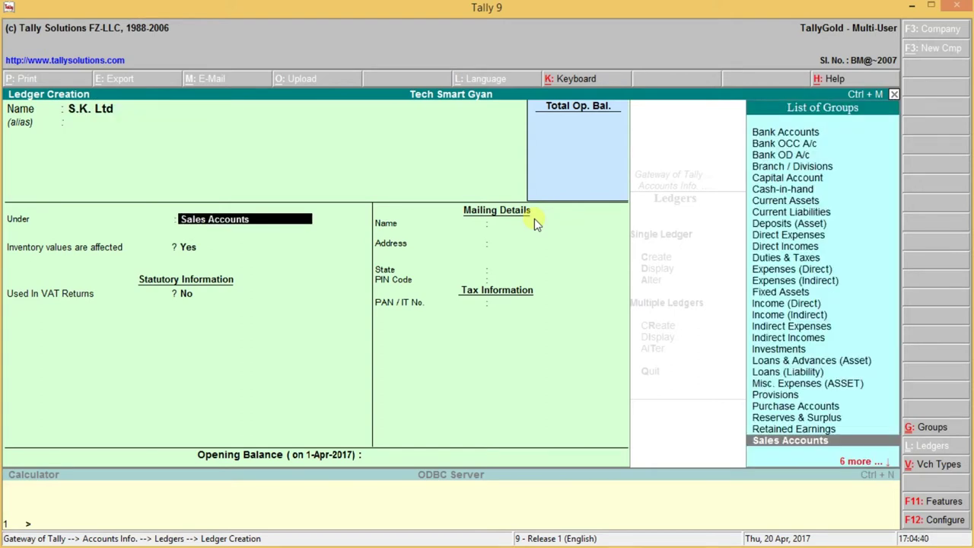
key(Up)
key(Down)
key(Down)
key(Down)
key(Down)
key(Down)
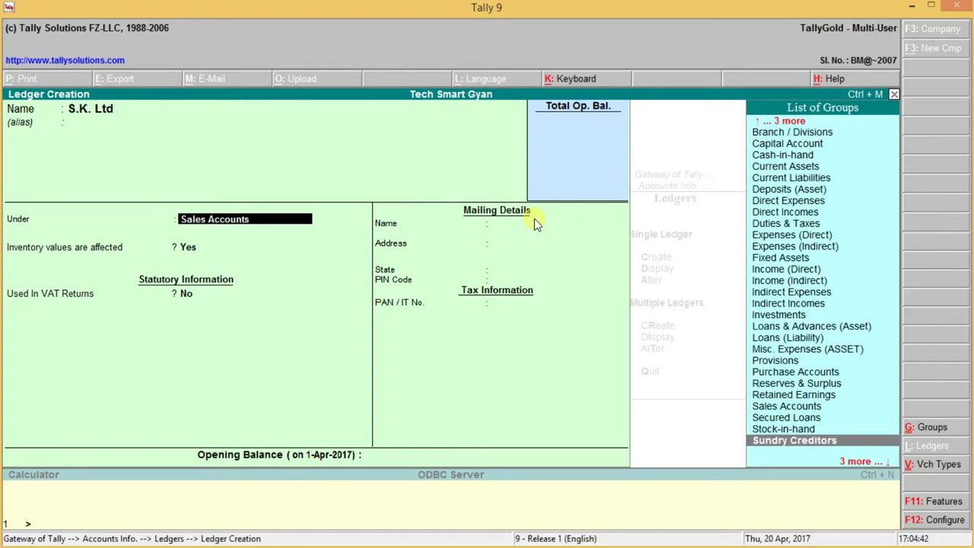
key(Return)
key(Return)
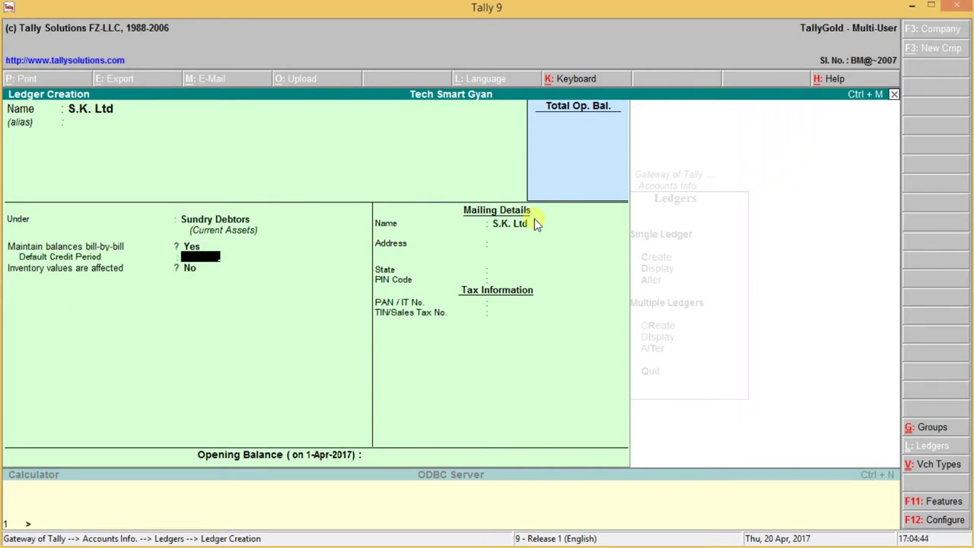
Step: Fill in the S.K. Ltd mailing address lines
key(Return)
key(Return)
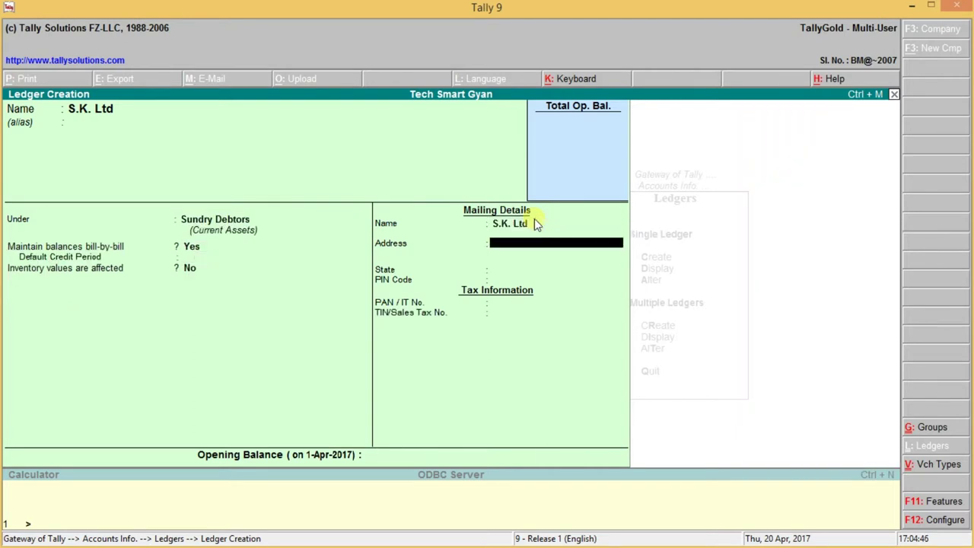
text(12ddd)
key(Return)
text(Ddddd)
key(Return)
key(Return)
text(m)
key(Return)
key(Return)
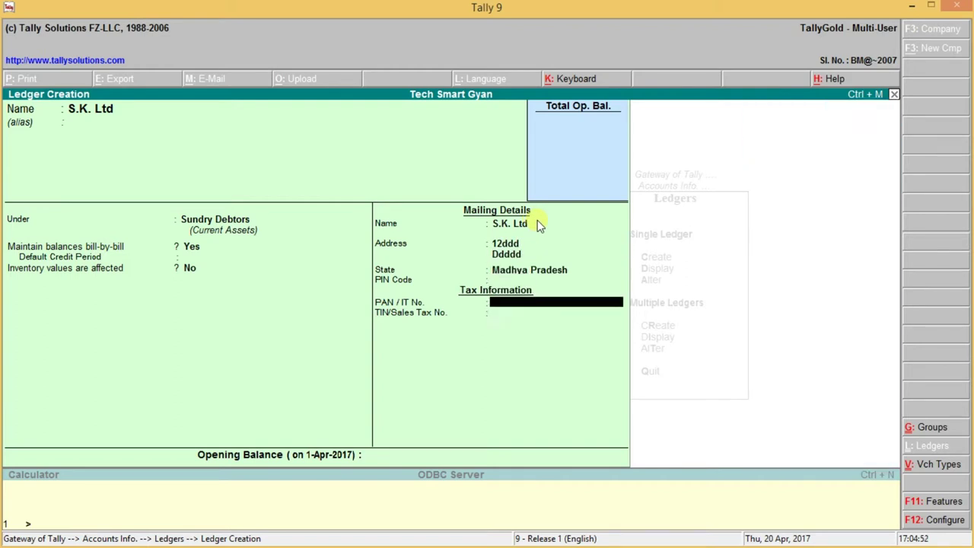
Step: Enter the party's PIN code, PAN and TIN/Sales Tax No., then save the ledger
key(BackSpace)
text(4444)
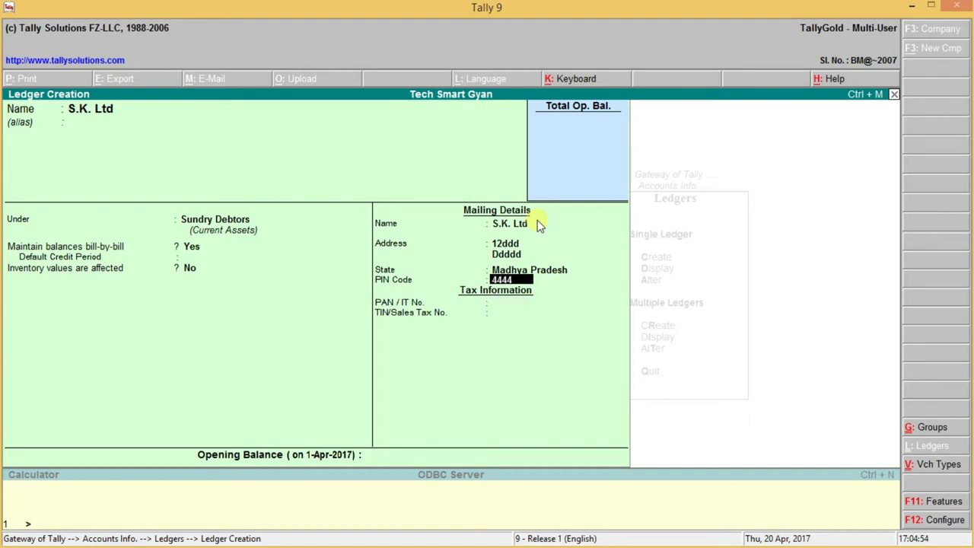
text(444)
key(Return)
text(444444)
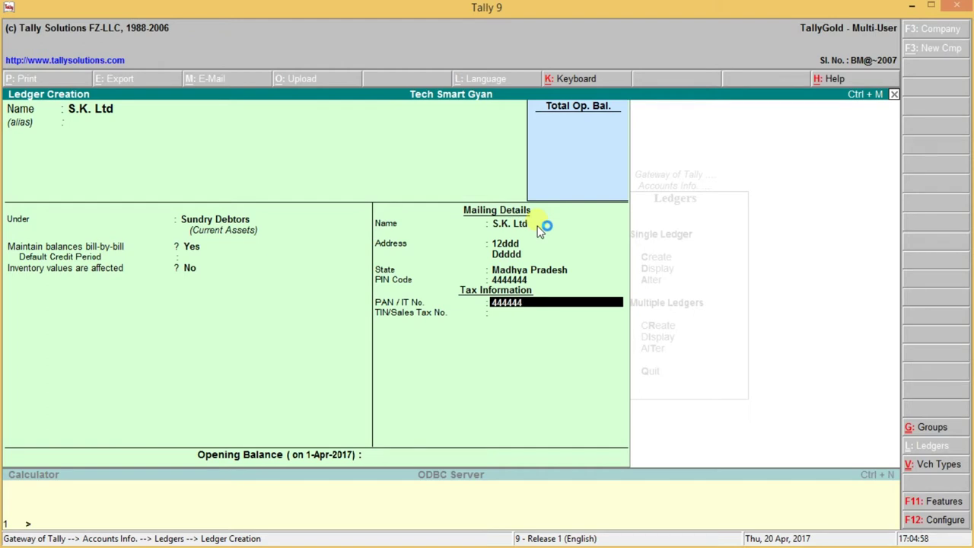
key(Return)
text(444444444)
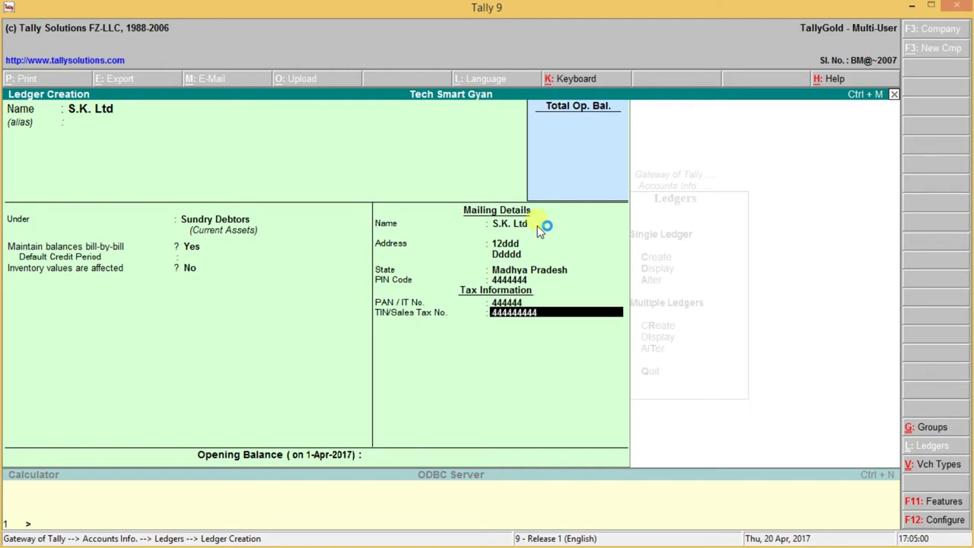
key(Return)
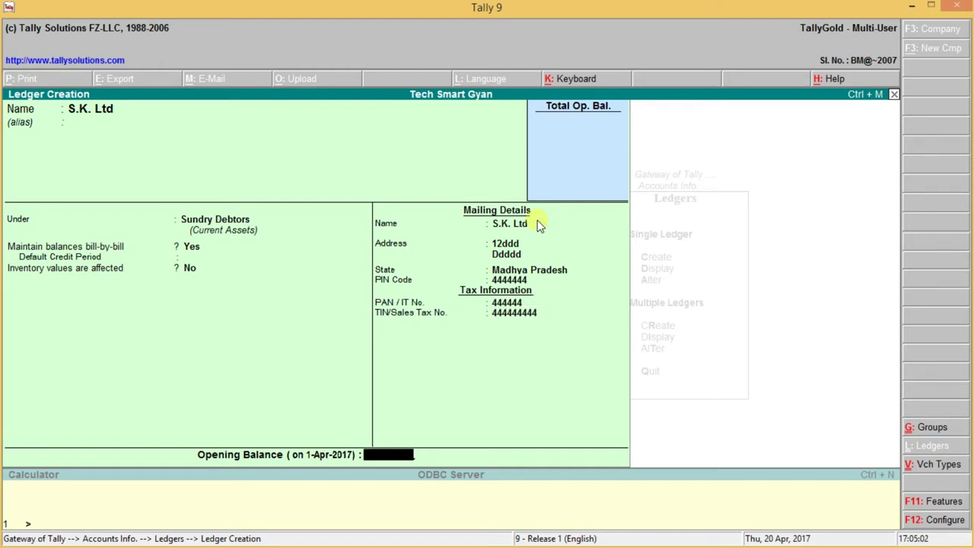
key(Return)
key(Return)
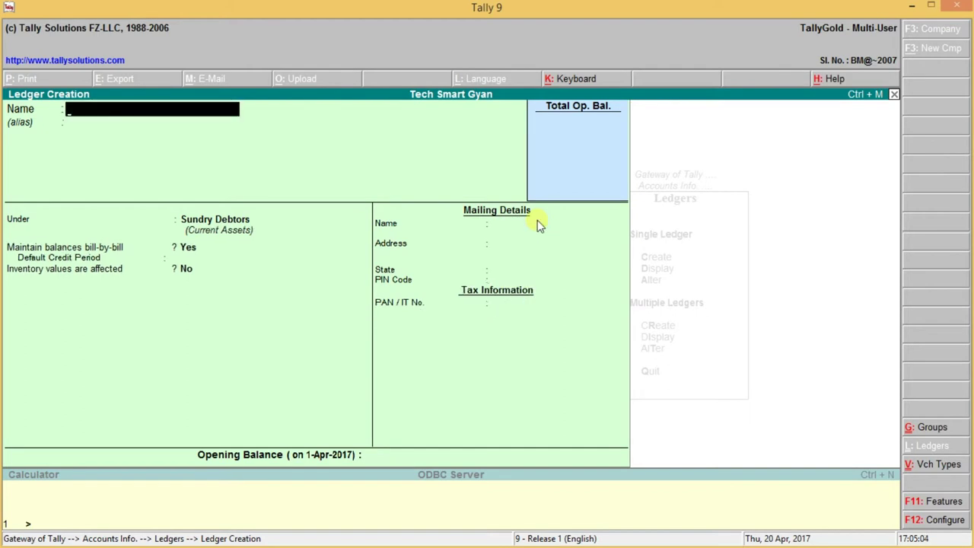
Step: Start a new Sales voucher (F8) from Accounting Vouchers
key(Escape)
key(Escape)
key(Escape)
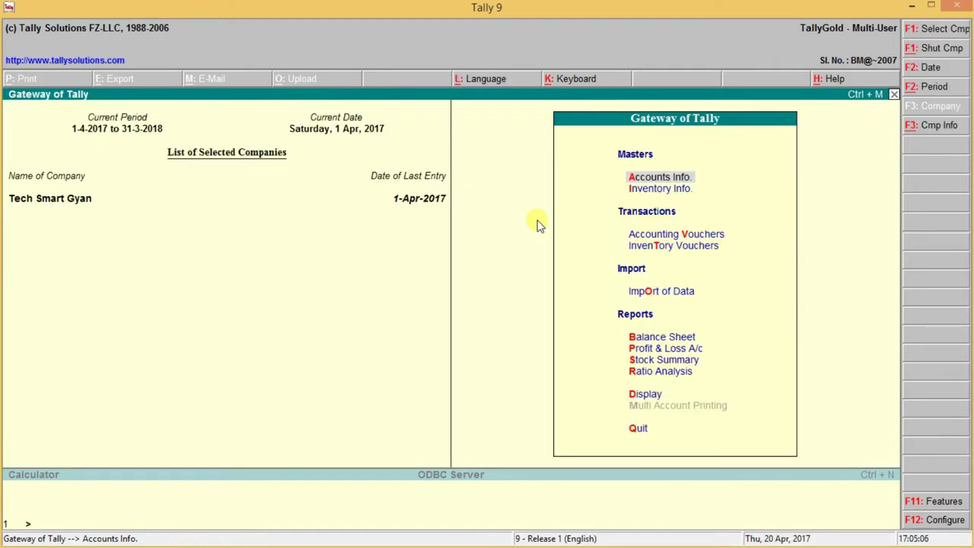
key(Down)
key(Down)
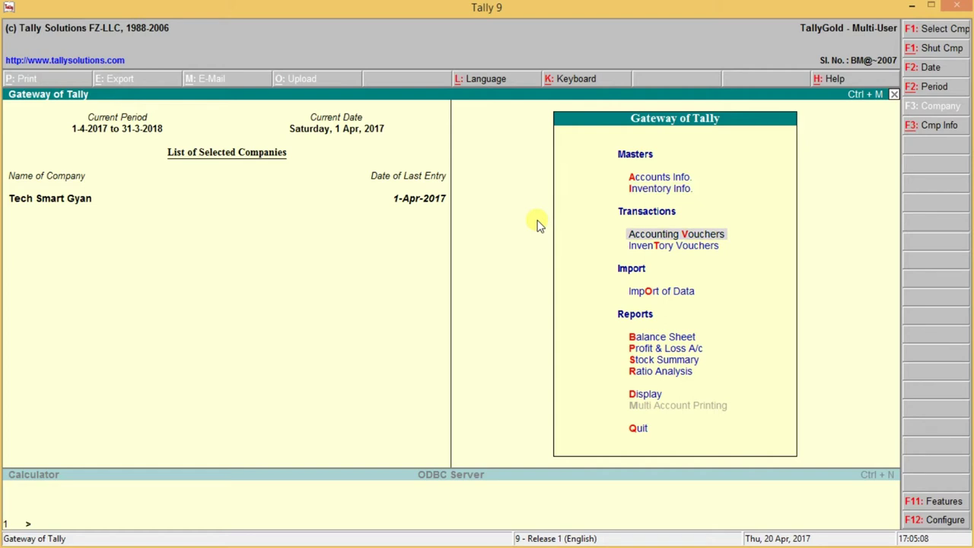
key(Return)
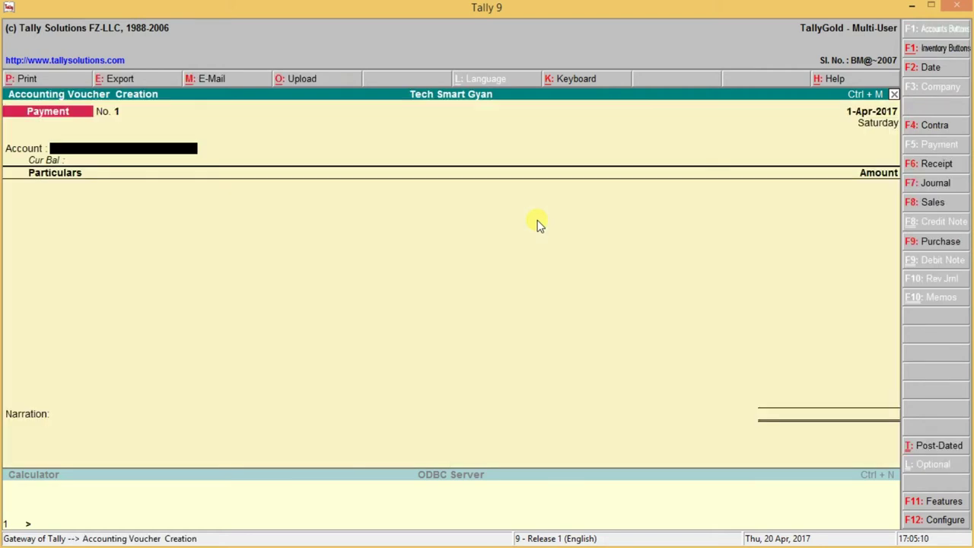
key(F8)
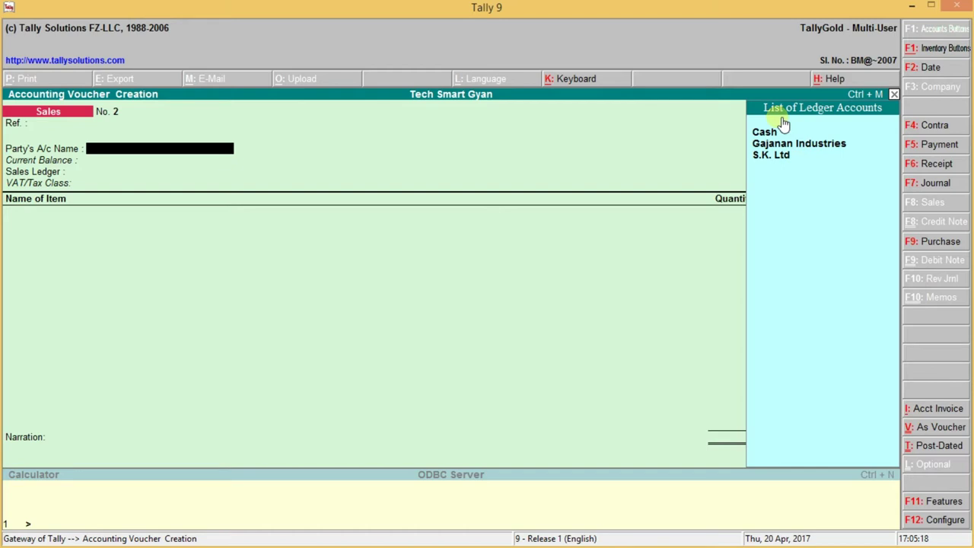
Step: Select S.K. Ltd as the party account and Inter State Sales as the sales ledger
click(858, 145)
key(Down)
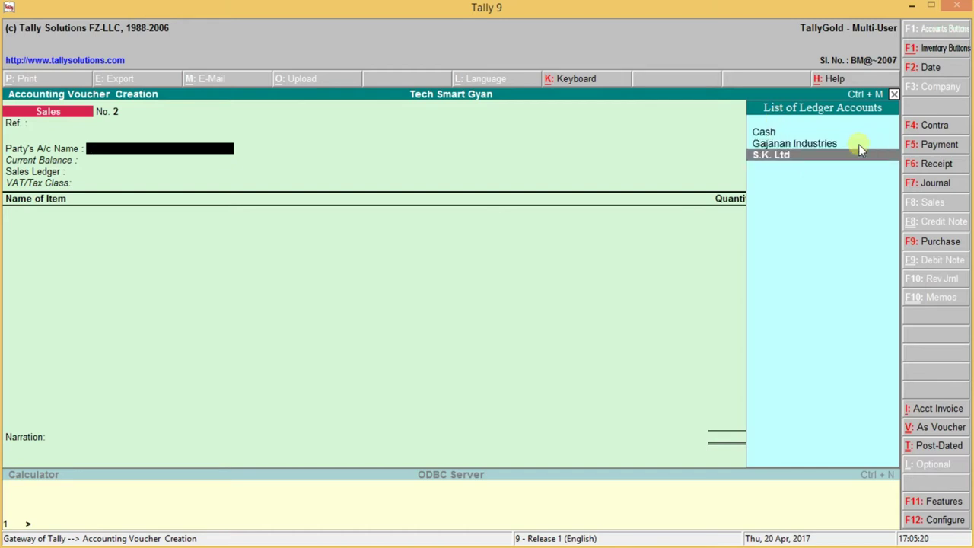
key(Return)
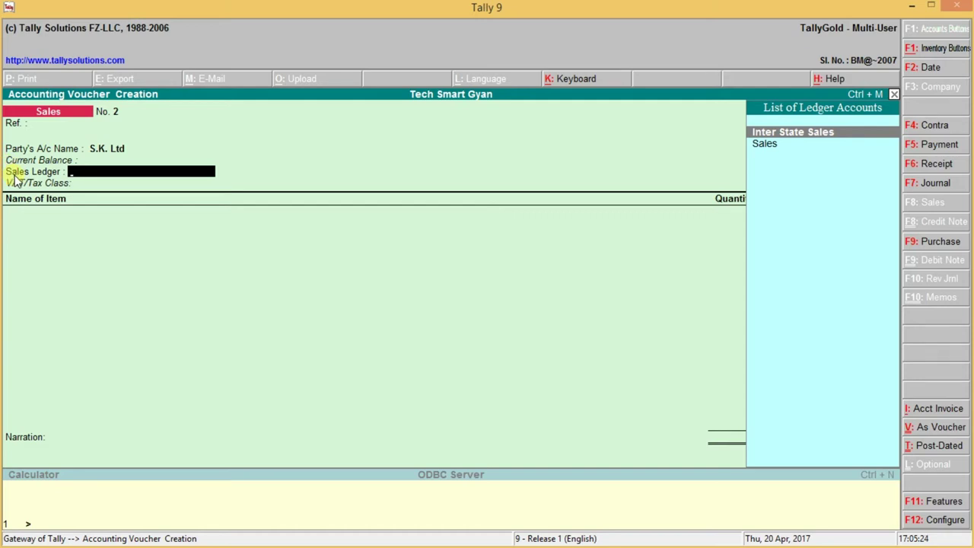
click(835, 135)
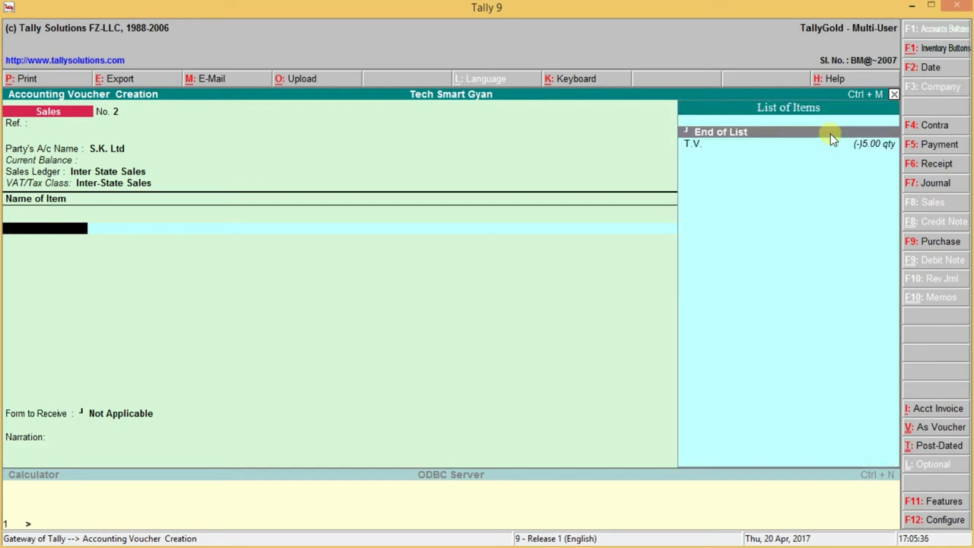
Step: Select the T.V. stock item and set its quantity to 10
key(Down)
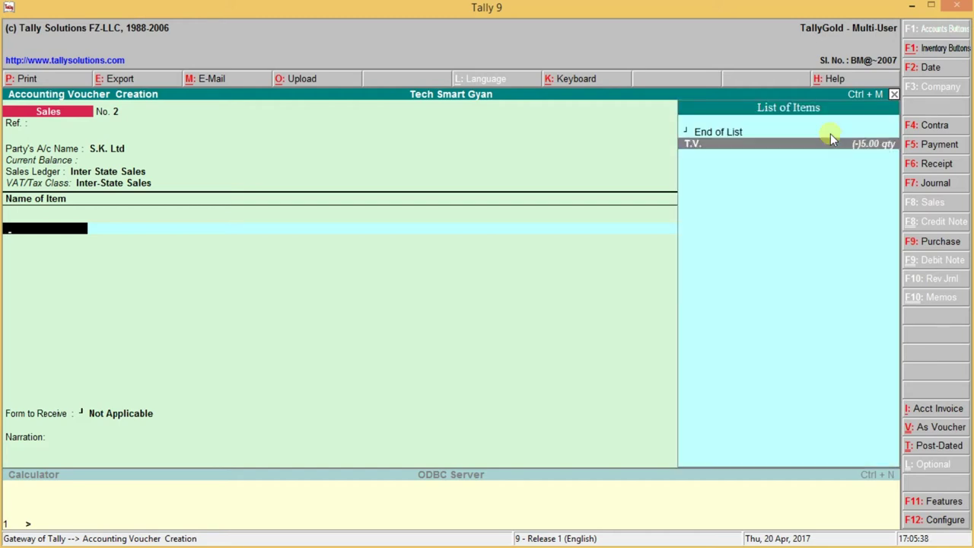
key(Return)
text(80000)
key(Return)
key(Return)
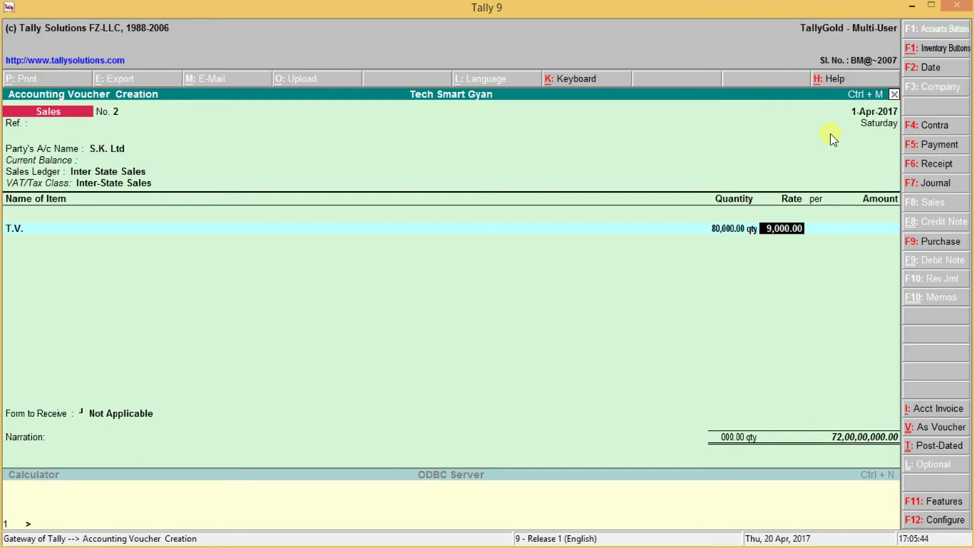
key(BackSpace)
text(80)
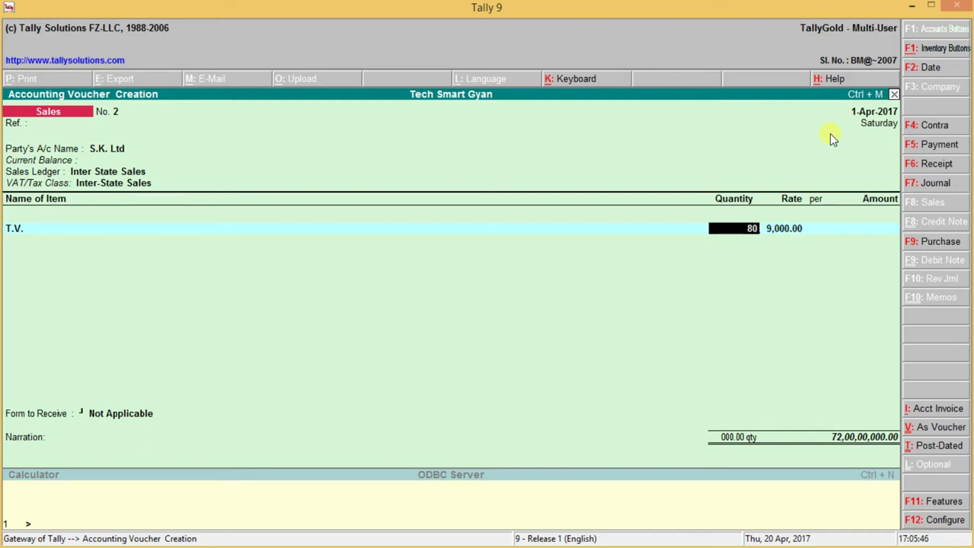
key(BackSpace)
key(BackSpace)
text(10)
key(Return)
Step: Enter rate 15,000 for an amount of 1,50,000.00 and end the item lines
key(Return)
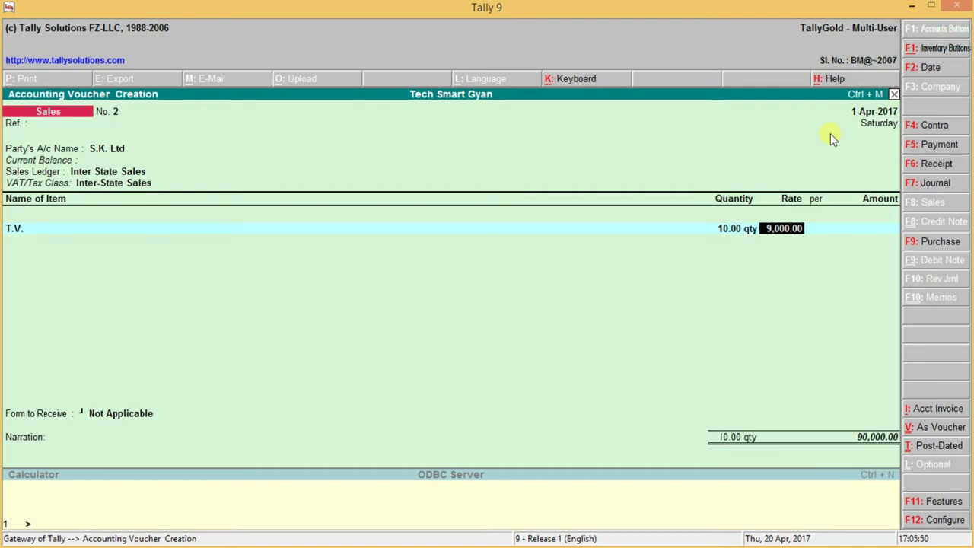
text(15000)
key(Return)
key(Return)
key(Return)
key(Return)
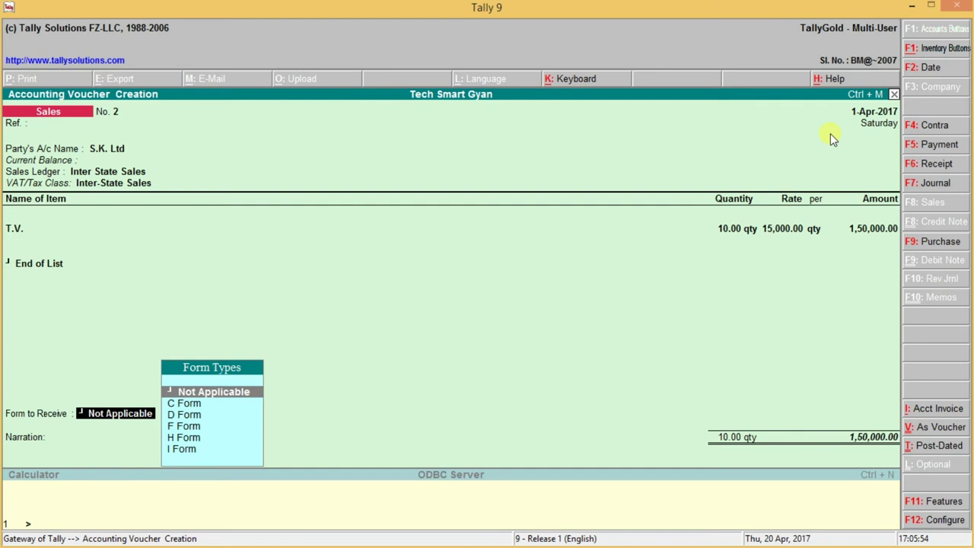
key(BackSpace)
key(Return)
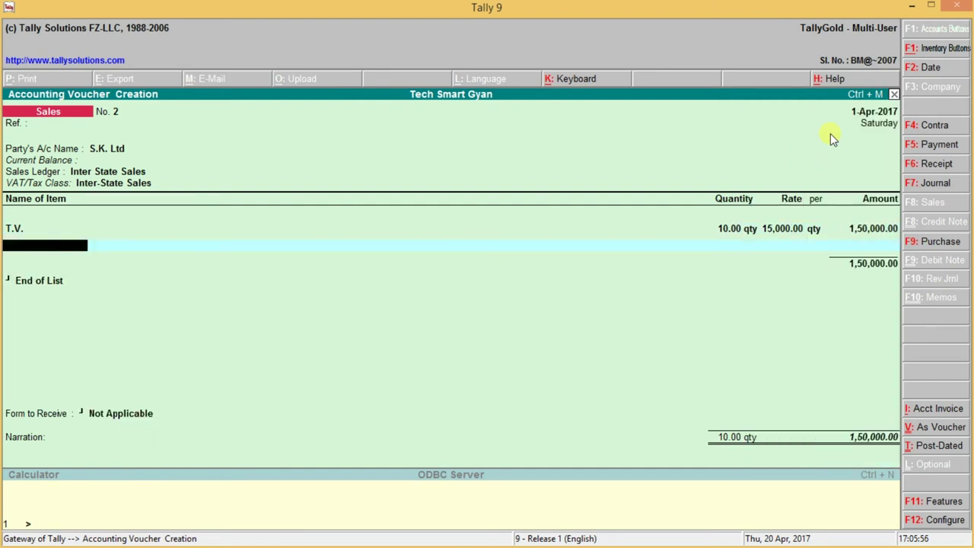
key(Return)
key(Down)
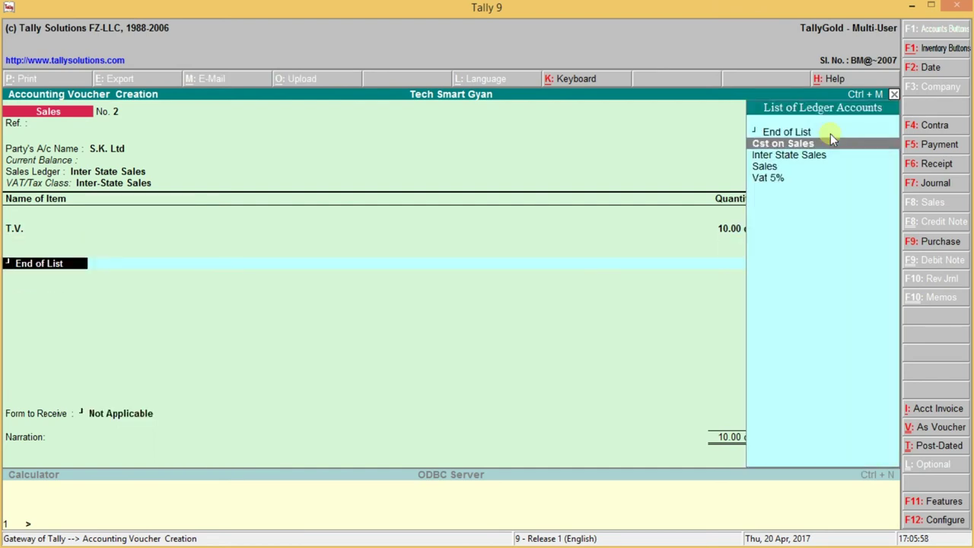
Step: Add Cst on Sales at 2% (3,000.00) with C Form 1474 dated 1-Apr-2017
key(Return)
key(Return)
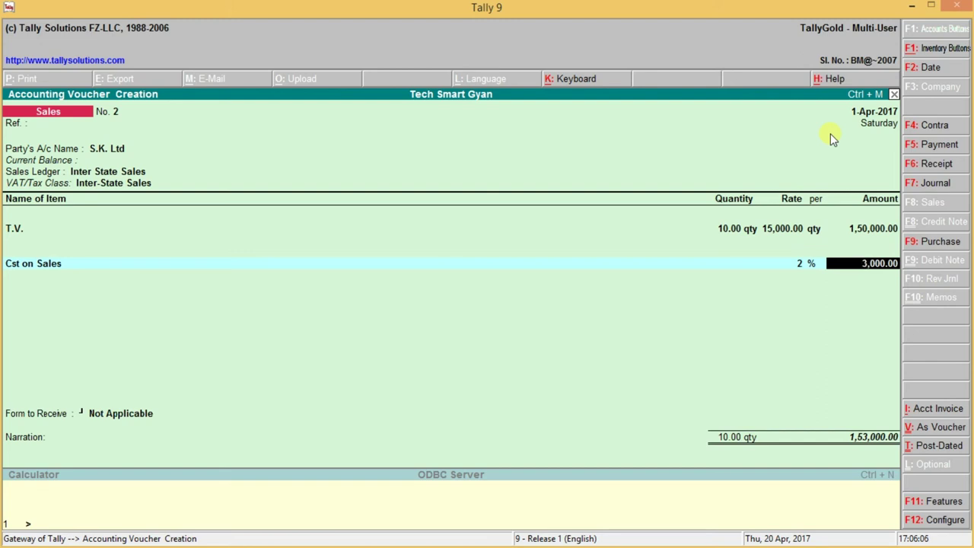
key(Return)
key(Return)
key(Down)
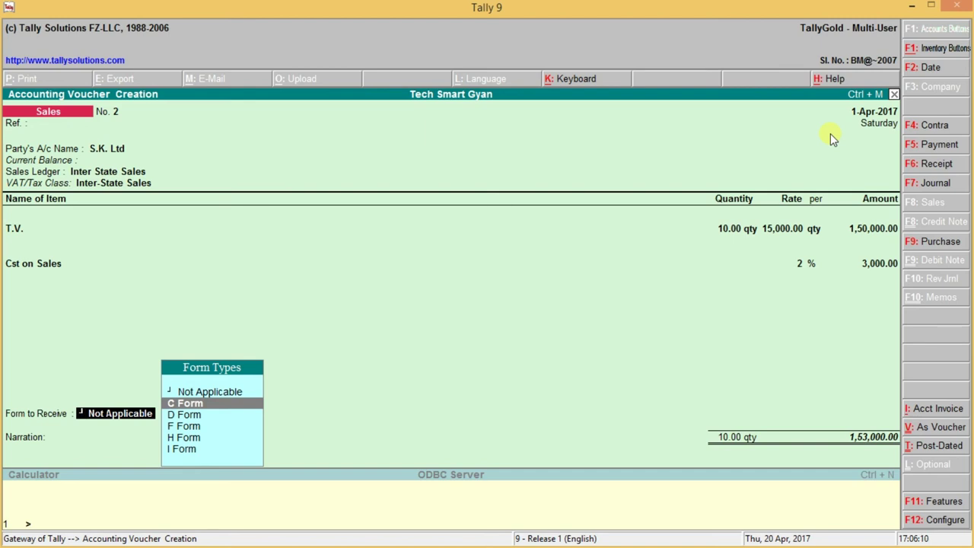
key(Return)
text(1474)
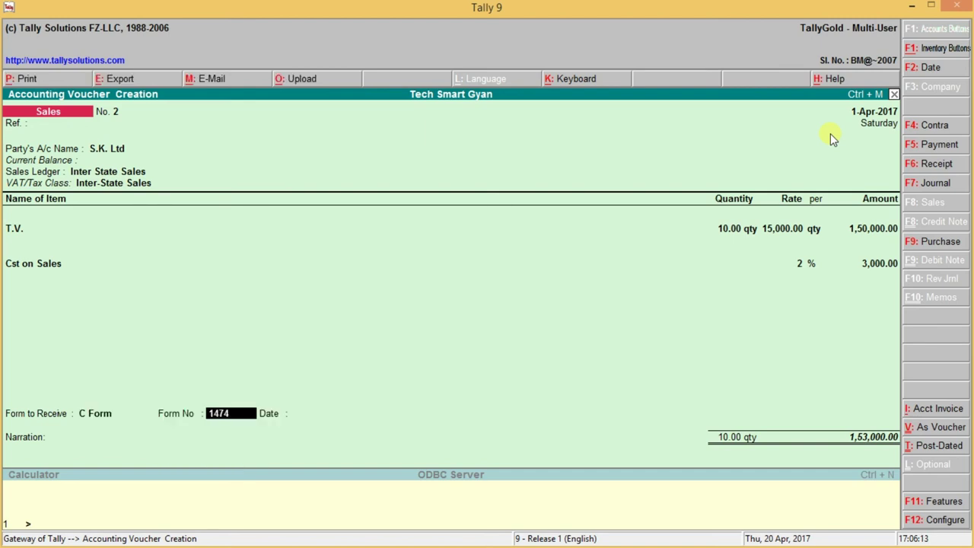
key(Return)
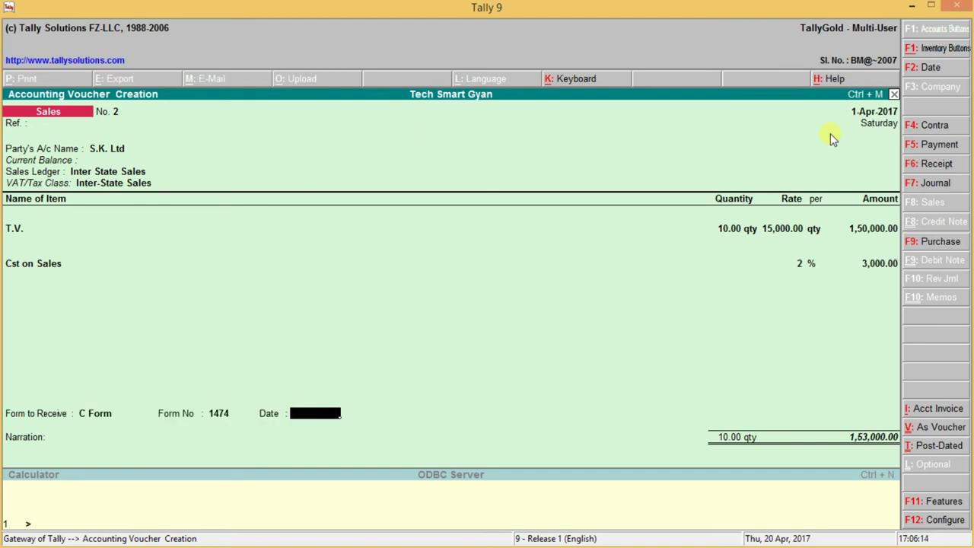
key(Return)
key(Return)
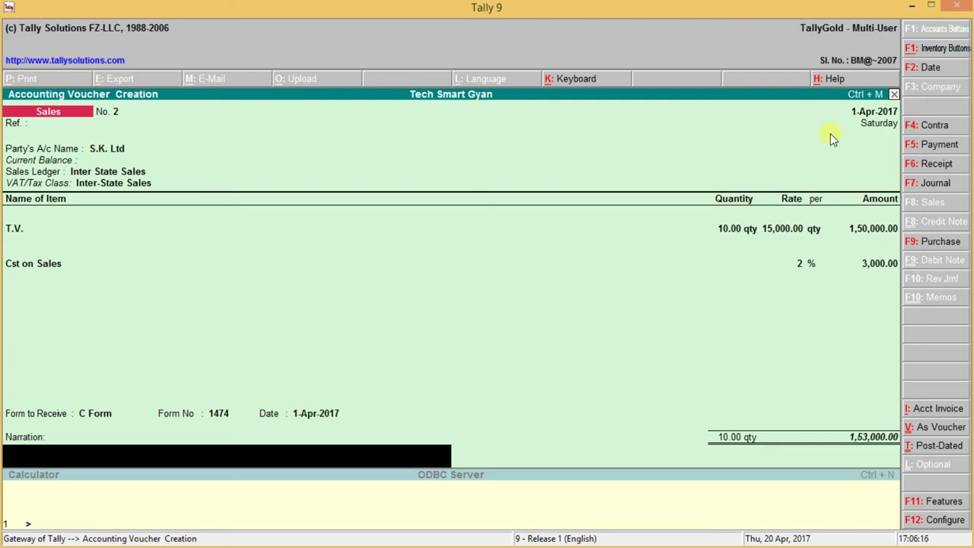
key(Return)
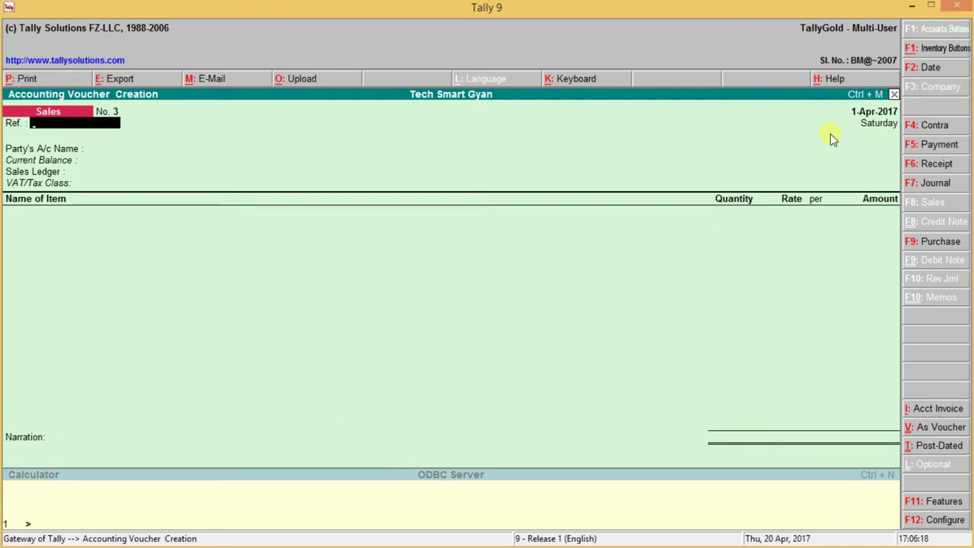